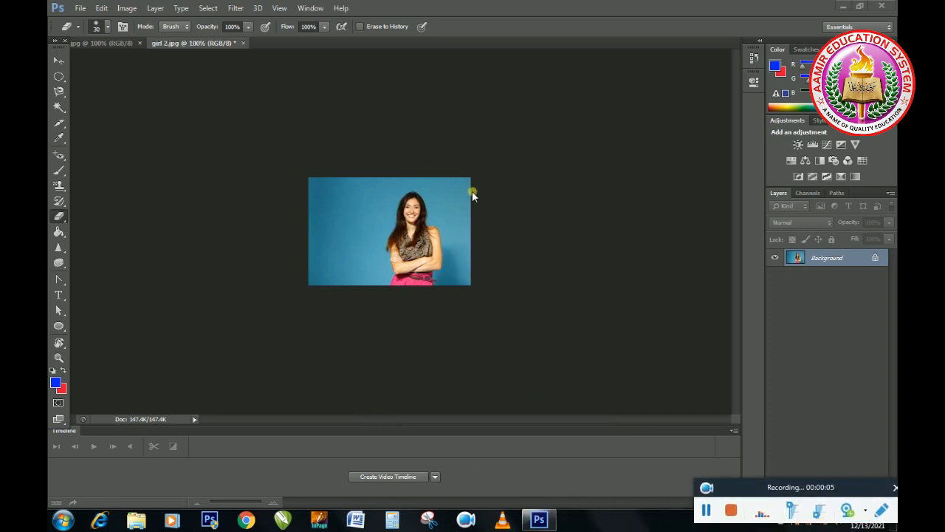
Step: Brush over the blue backdrop left of the woman with the Eraser Tool on the Background layer
right_click(63, 221)
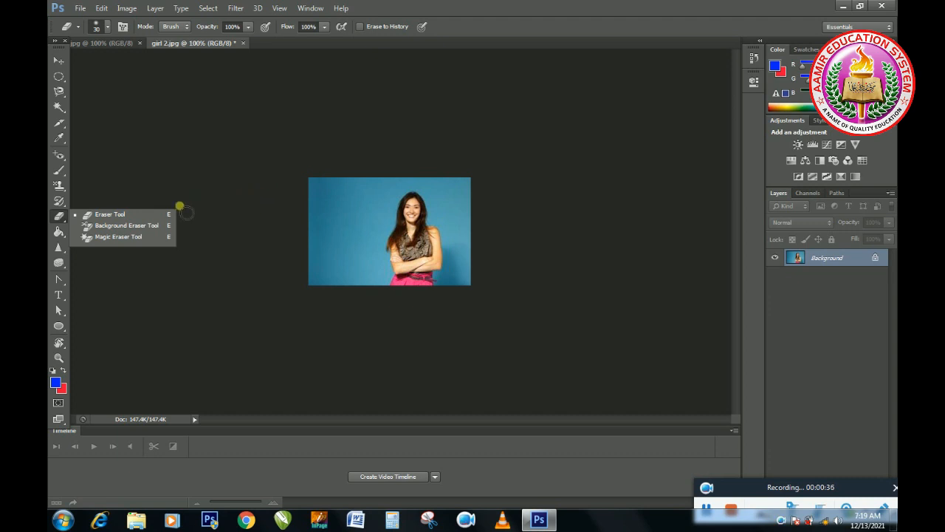
left_click(117, 216)
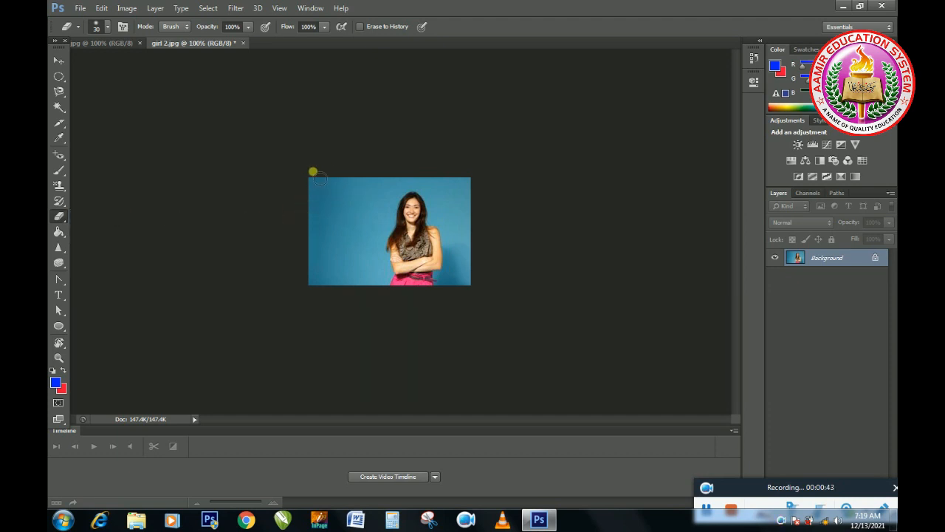
mouse_move(317, 188)
left_mouse_down()
mouse_move(320, 238)
mouse_move(339, 194)
mouse_move(321, 243)
mouse_move(356, 200)
mouse_move(364, 212)
mouse_move(355, 251)
mouse_move(382, 200)
mouse_move(350, 225)
mouse_move(361, 195)
mouse_move(329, 191)
left_mouse_up()
mouse_move(312, 264)
left_mouse_down()
mouse_move(319, 279)
mouse_move(344, 260)
mouse_move(342, 244)
left_mouse_up()
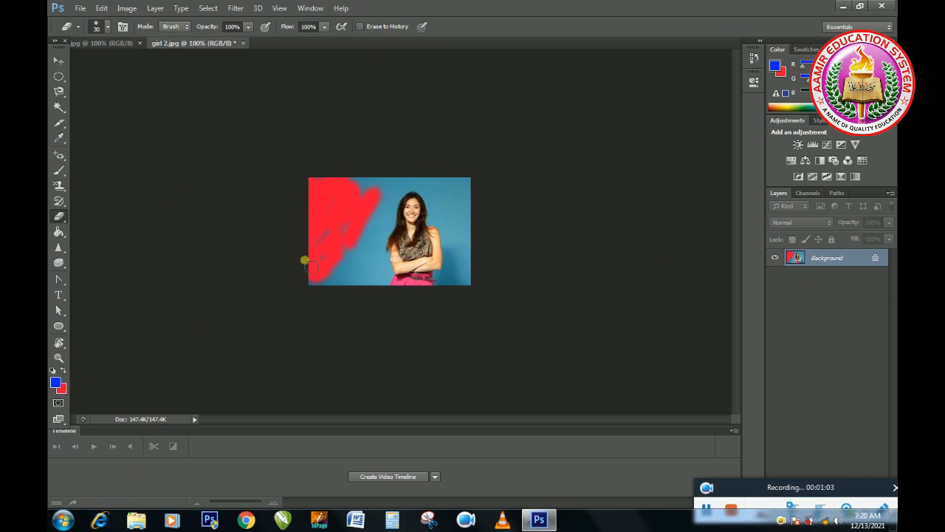
mouse_move(335, 252)
left_mouse_down()
mouse_move(378, 216)
mouse_move(356, 214)
mouse_move(367, 191)
left_mouse_up()
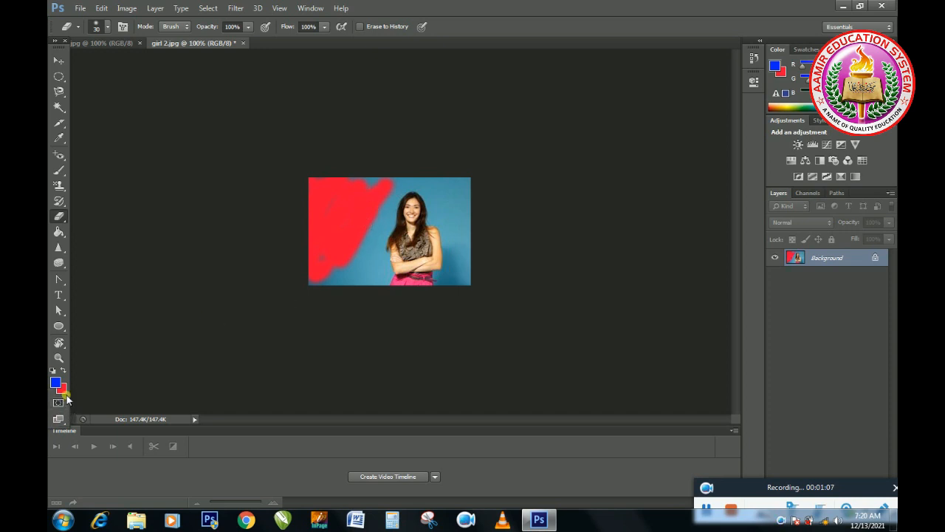
Step: Undo all the eraser strokes made on the Background layer
key("ctrl+z")
key("ctrl+z")
key("ctrl+alt+z")
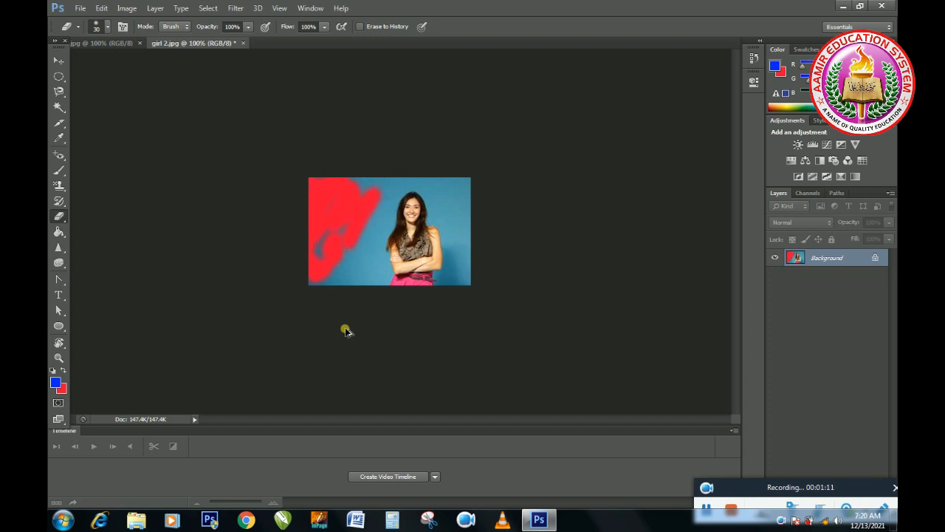
key("ctrl+alt+z")
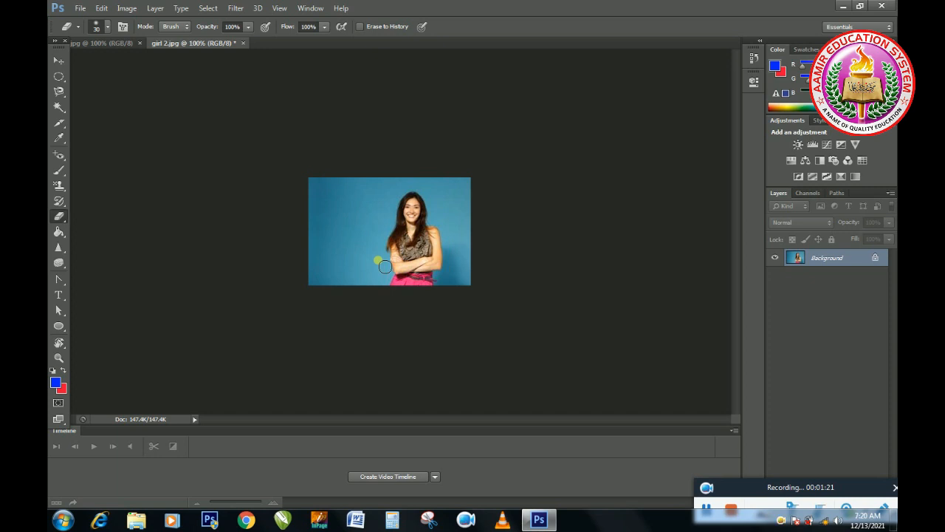
Step: Duplicate the Background layer and erase the woman from the copy with the Eraser Tool
key("ctrl+j")
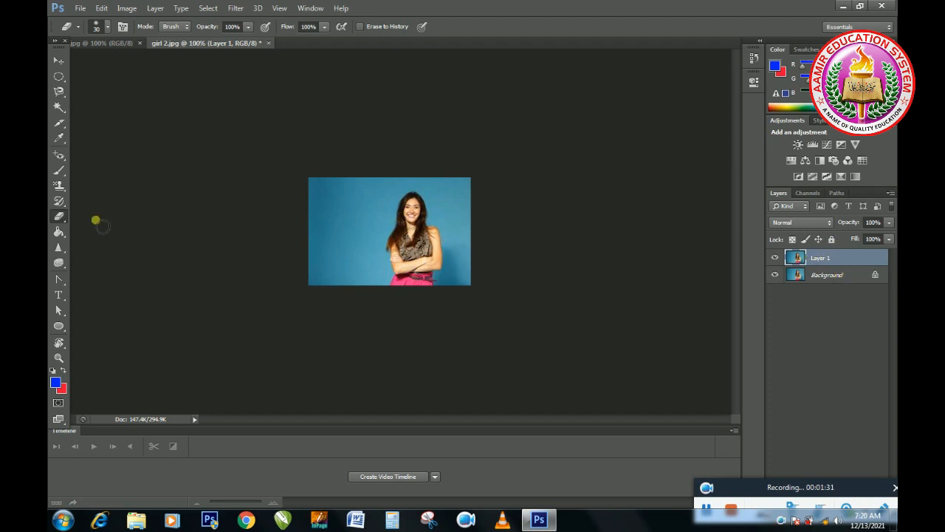
right_click(65, 221)
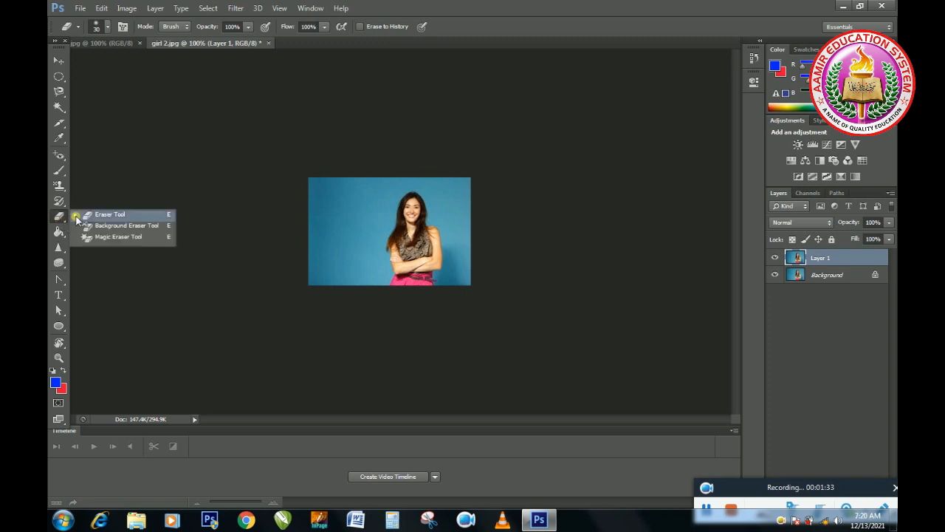
left_click(77, 213)
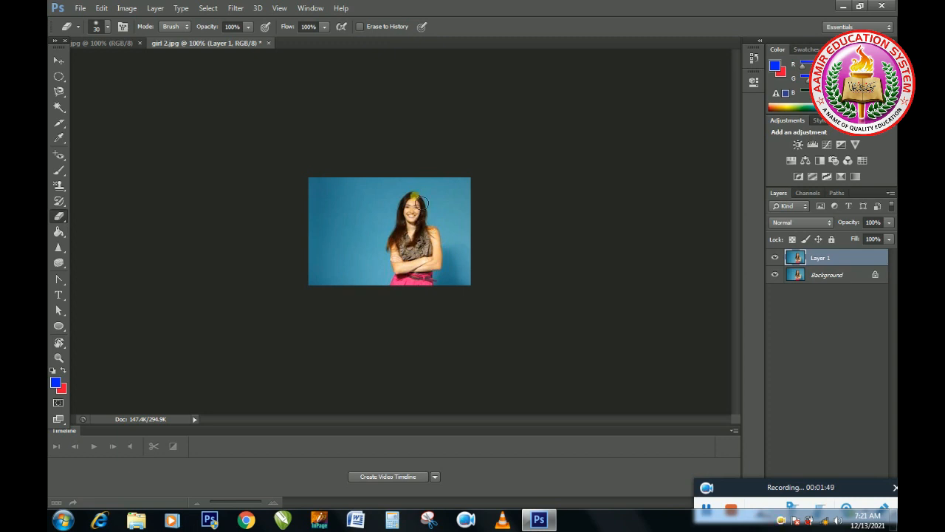
mouse_move(428, 244)
left_mouse_down()
mouse_move(427, 218)
mouse_move(399, 268)
mouse_move(410, 257)
left_mouse_up()
Step: Toggle the Background layer's visibility to check the erased area, and undo both the erasing and the layer duplication
left_click(777, 277)
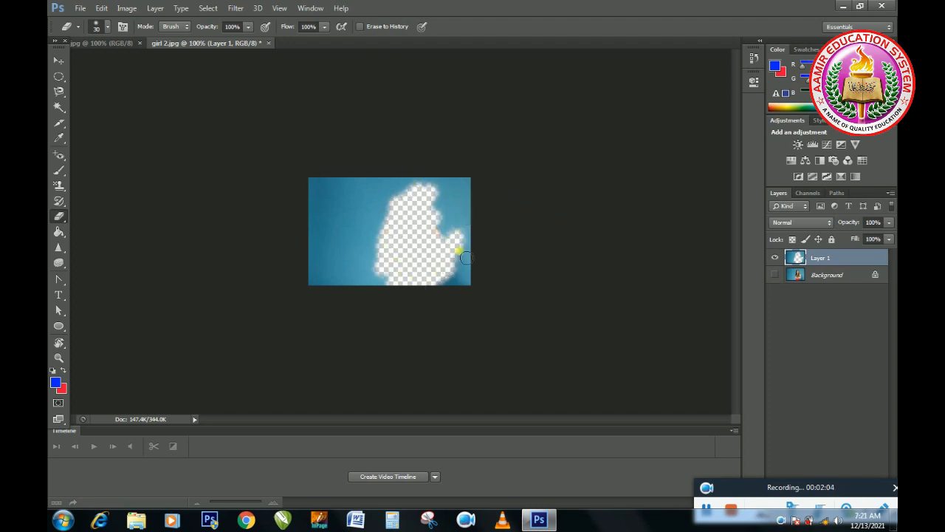
left_click(776, 274)
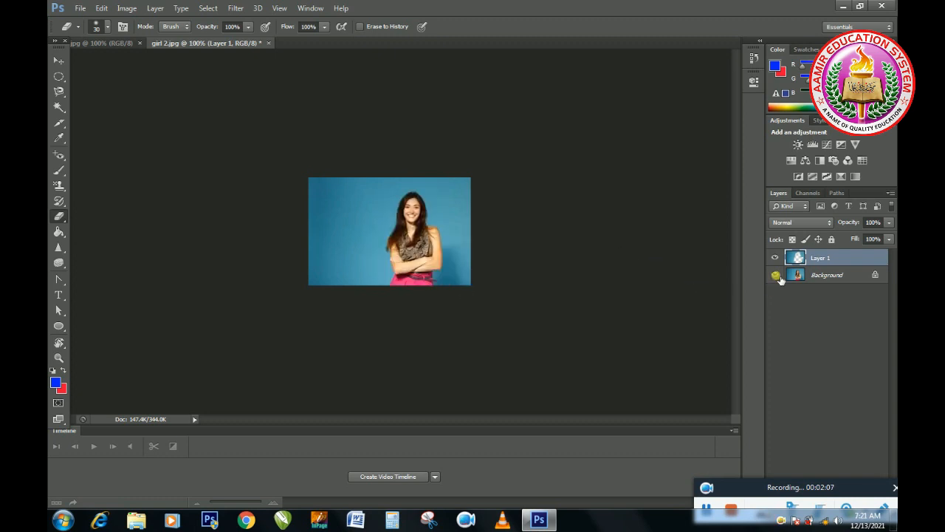
left_click(776, 275)
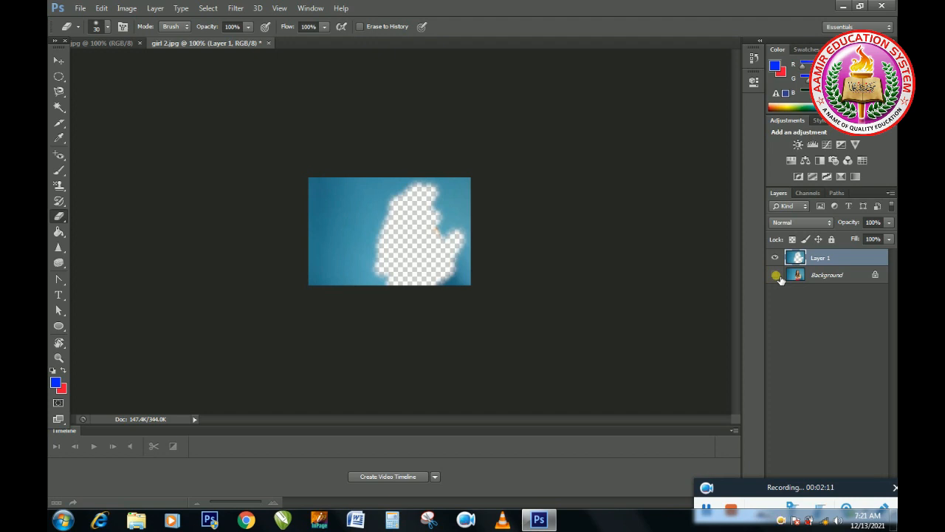
left_click(779, 277)
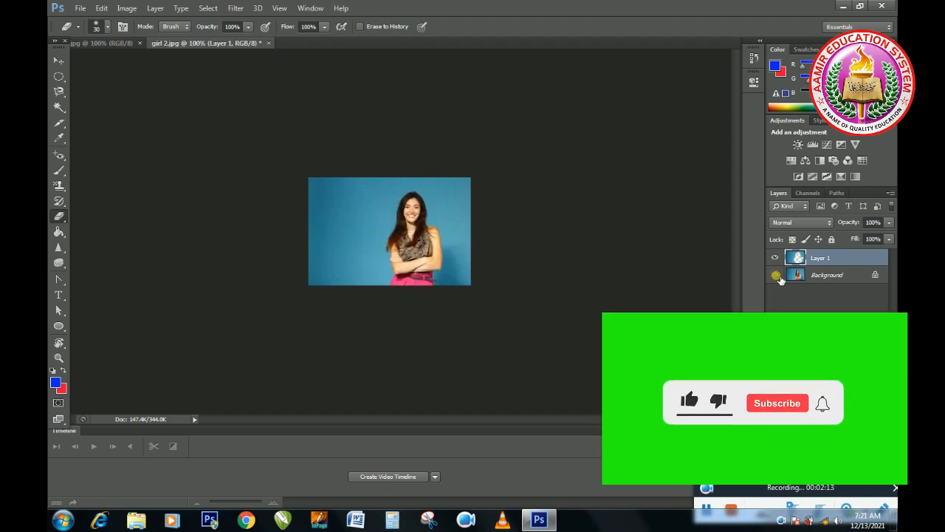
left_click(780, 277)
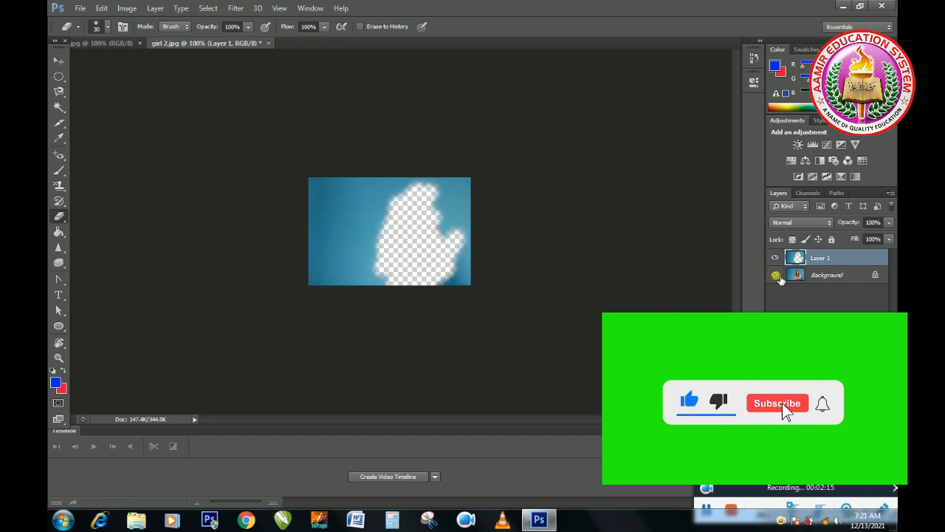
left_click(779, 278)
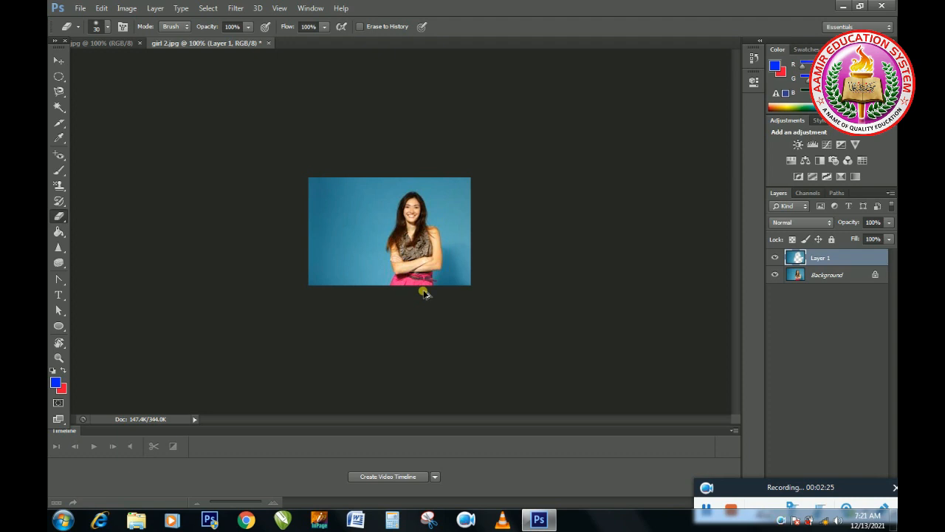
key("ctrl+z")
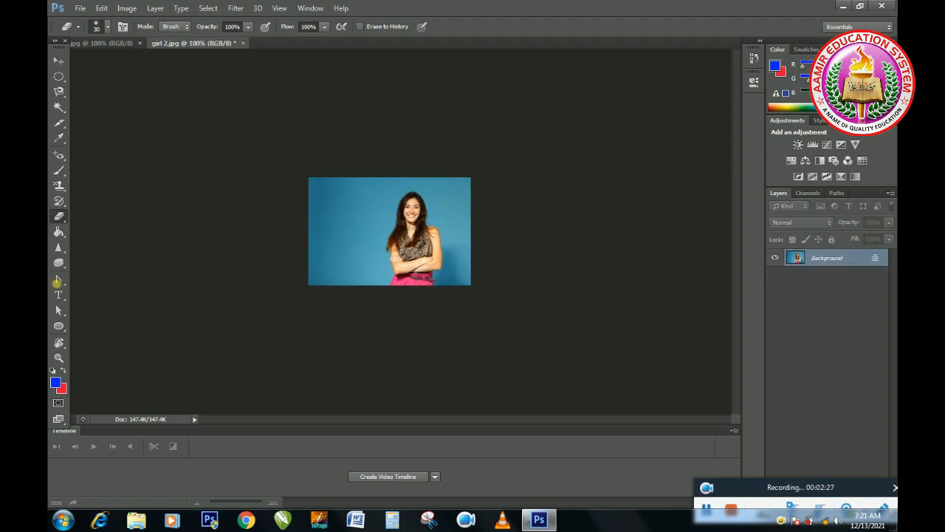
Step: Erase the backdrop left of the woman with the Background Eraser Tool, and undo the erasing
right_click(62, 218)
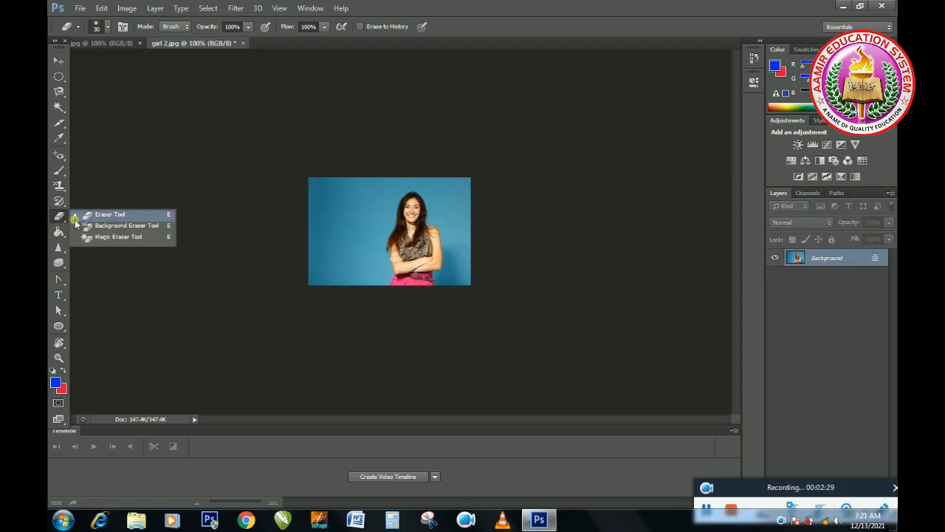
left_click(118, 225)
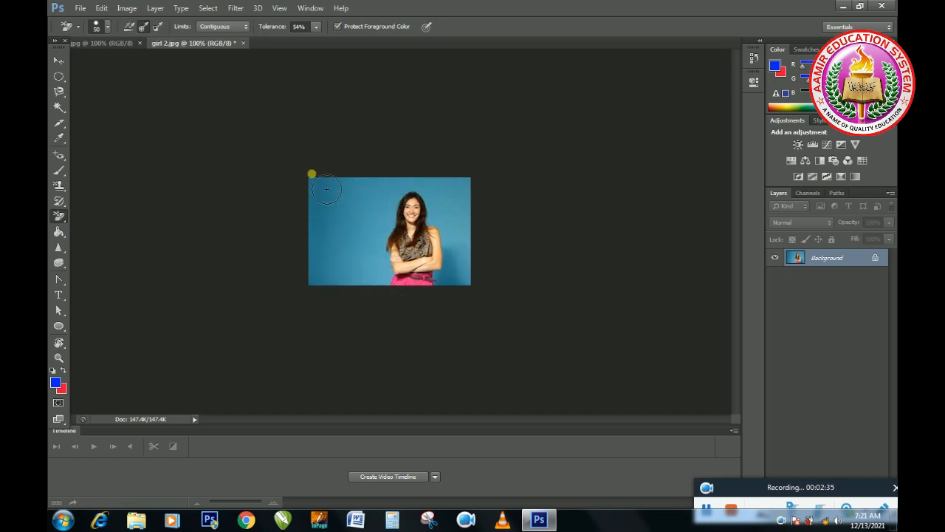
mouse_move(325, 194)
left_mouse_down()
mouse_move(341, 247)
mouse_move(336, 288)
mouse_move(339, 227)
mouse_move(325, 282)
mouse_move(329, 214)
mouse_move(346, 298)
mouse_move(362, 267)
mouse_move(362, 277)
mouse_move(370, 234)
mouse_move(368, 202)
mouse_move(353, 215)
mouse_move(343, 190)
mouse_move(368, 192)
mouse_move(381, 246)
mouse_move(377, 292)
mouse_move(380, 203)
left_mouse_up()
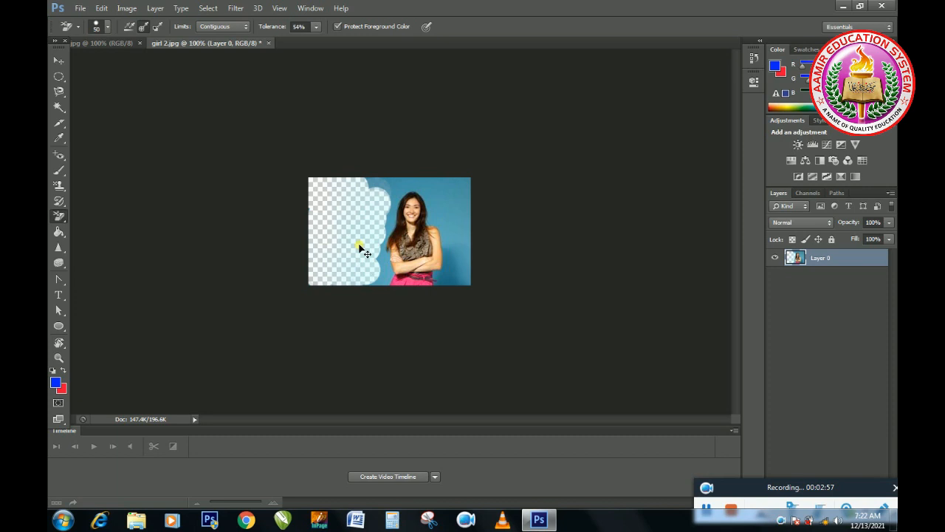
key("ctrl+z")
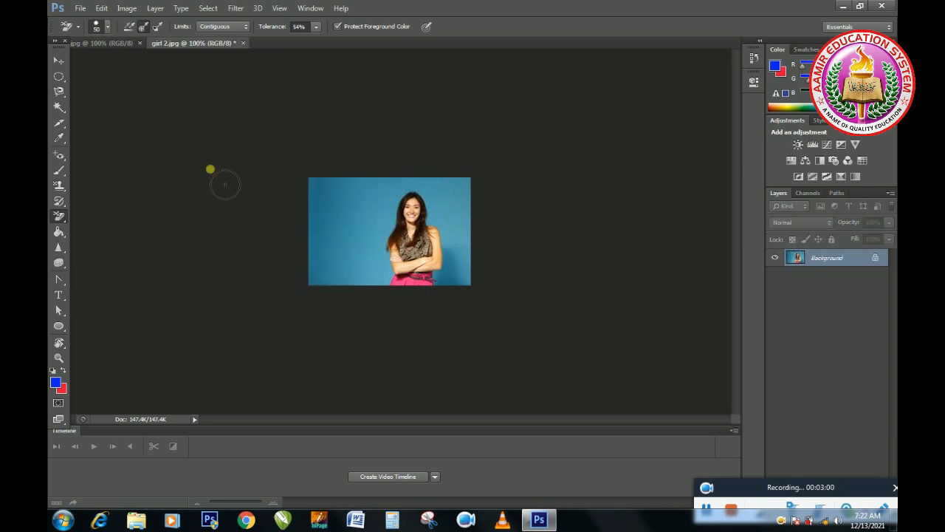
Step: Remove the blue backdrop around the woman patch by patch with the Magic Eraser Tool
right_click(64, 216)
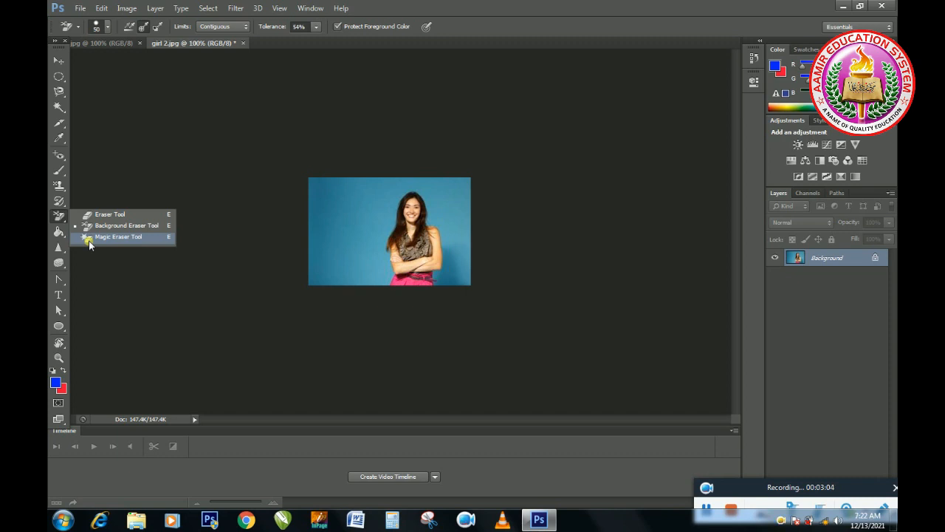
left_click(88, 239)
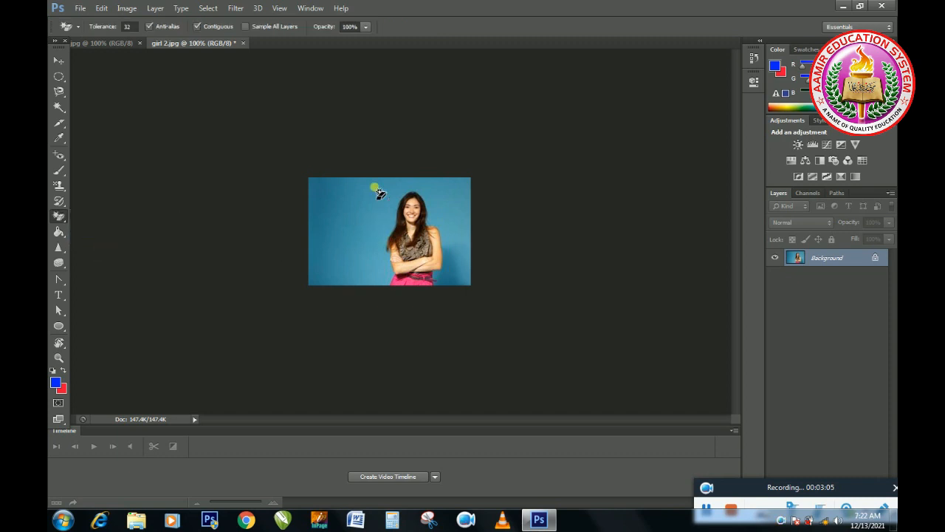
left_click(364, 268)
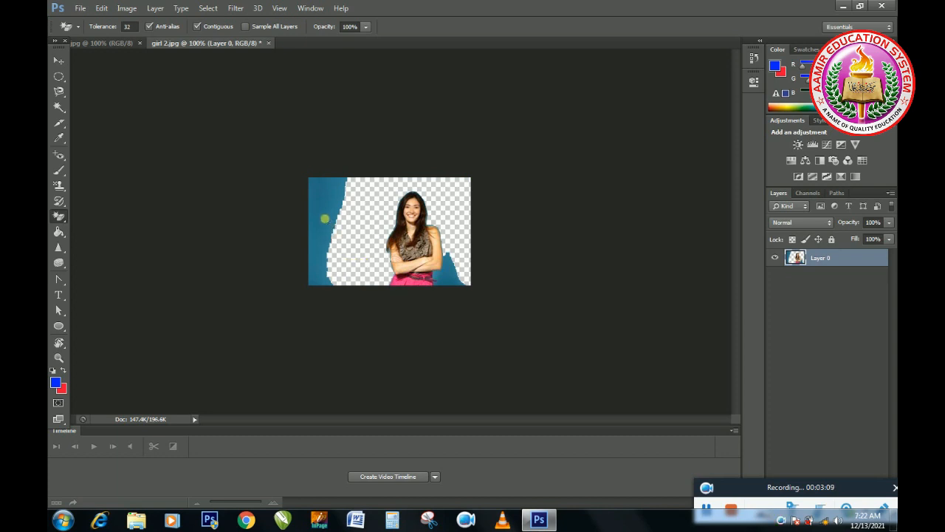
left_click(325, 219)
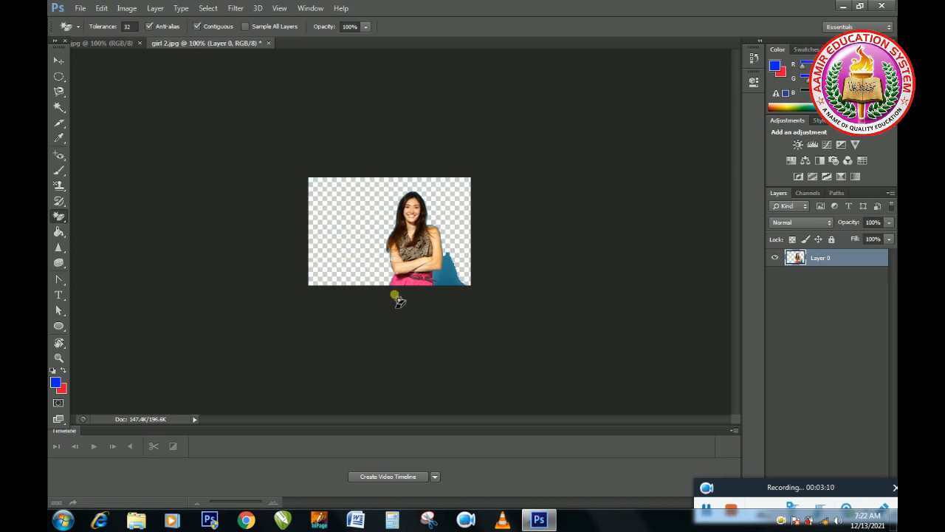
left_click(449, 285)
left_click(390, 194)
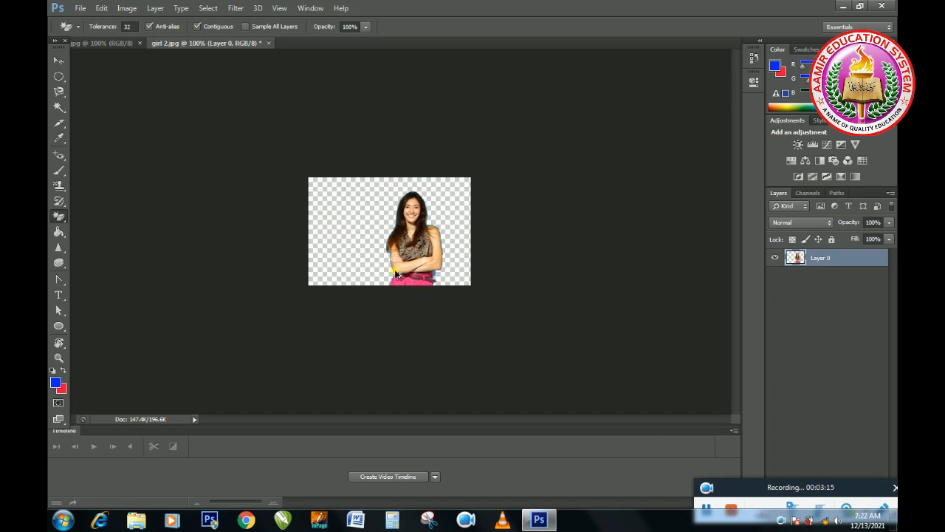
Step: Undo all the Magic Eraser removals to bring back the full blue backdrop
key("ctrl+alt+z")
key("ctrl+alt+z")
key("ctrl+alt+z")
key("ctrl+alt+z")
key("ctrl+alt+z")
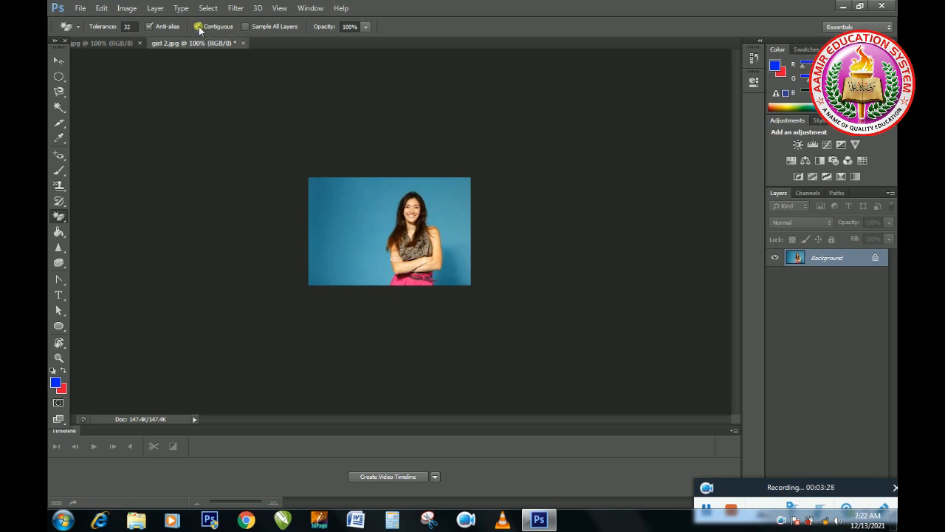
Step: Erase the blue backdrop again with the Magic Eraser and Contiguous on, and undo those removals
left_click(362, 266)
left_click(331, 226)
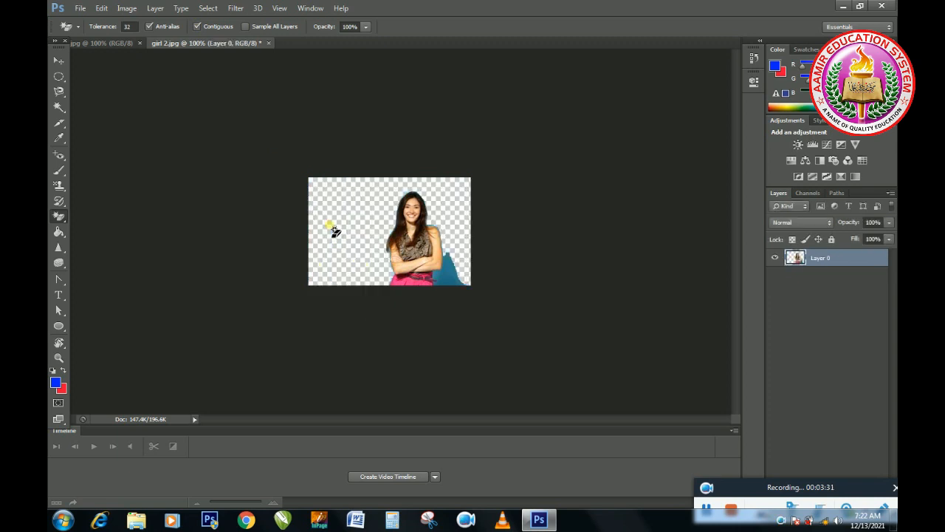
left_click(450, 282)
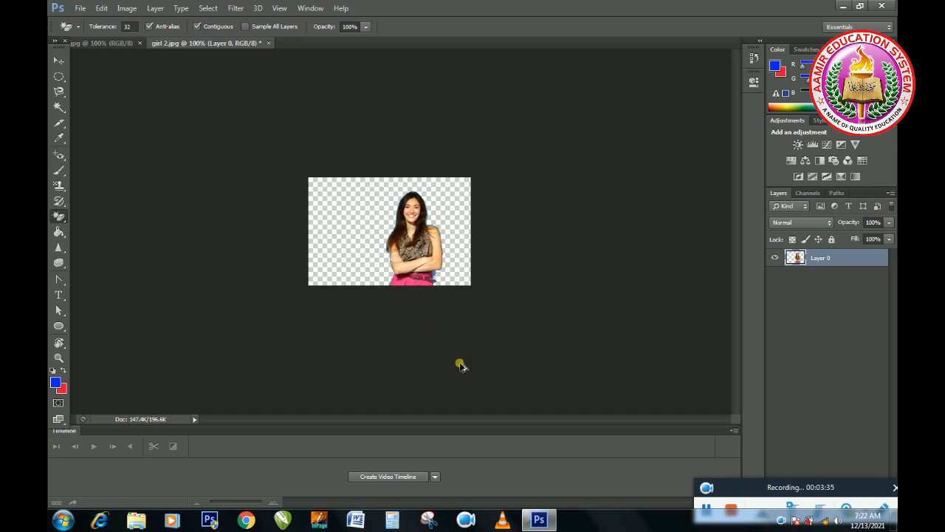
key("ctrl+alt+z")
key("ctrl+alt+z")
key("ctrl+alt+z")
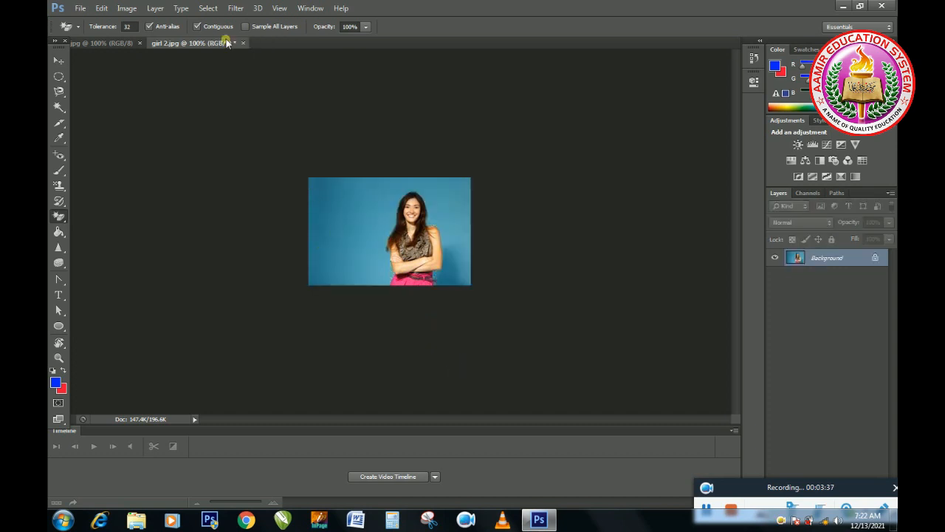
Step: Turn off Contiguous and erase the blue backdrop on both sides of the woman with the Magic Eraser
left_click(197, 28)
left_click(338, 226)
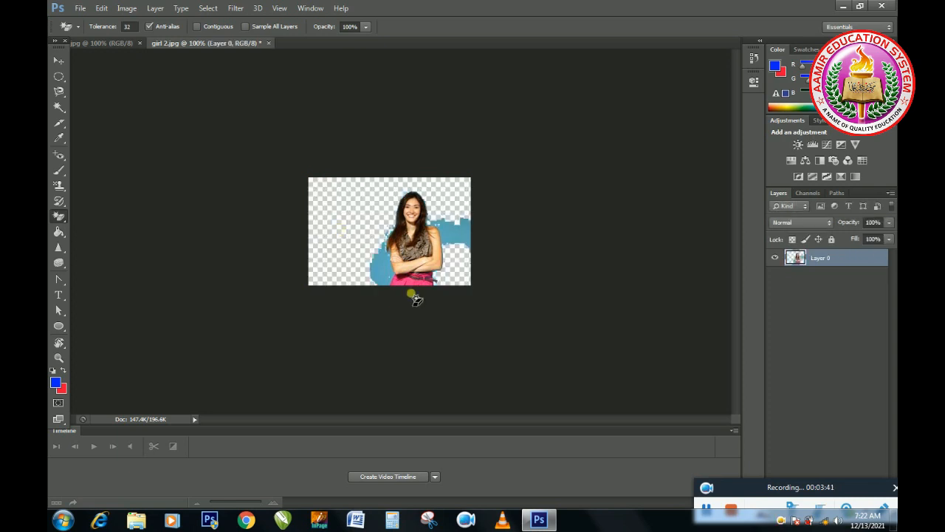
left_click(376, 275)
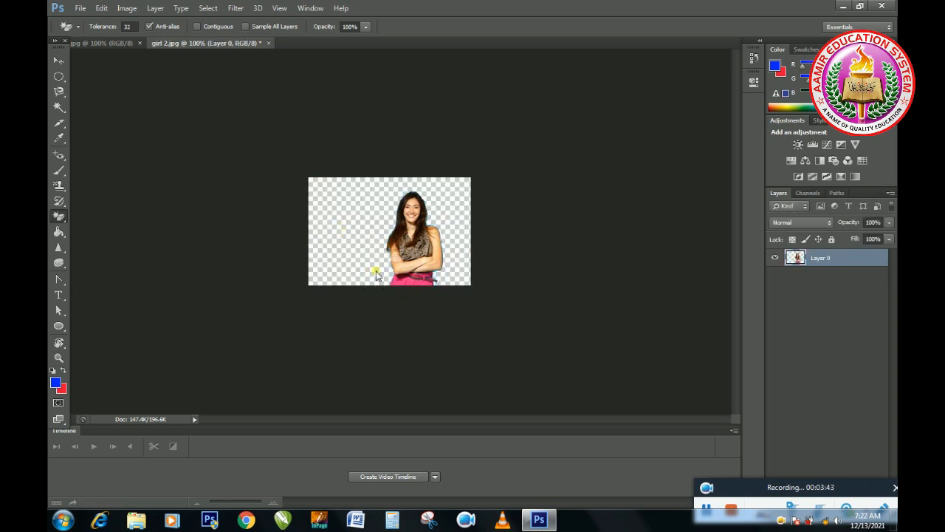
Step: Revert the photo and, with Contiguous turned back on, erase the backdrop's separate blue patches with the Magic Eraser
left_click(198, 27)
key("F12")
left_click(360, 231)
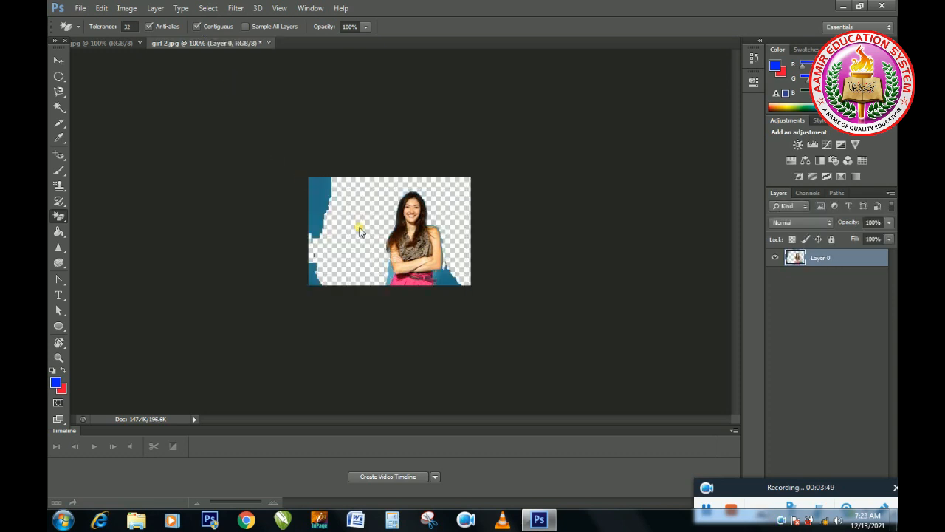
left_click(317, 200)
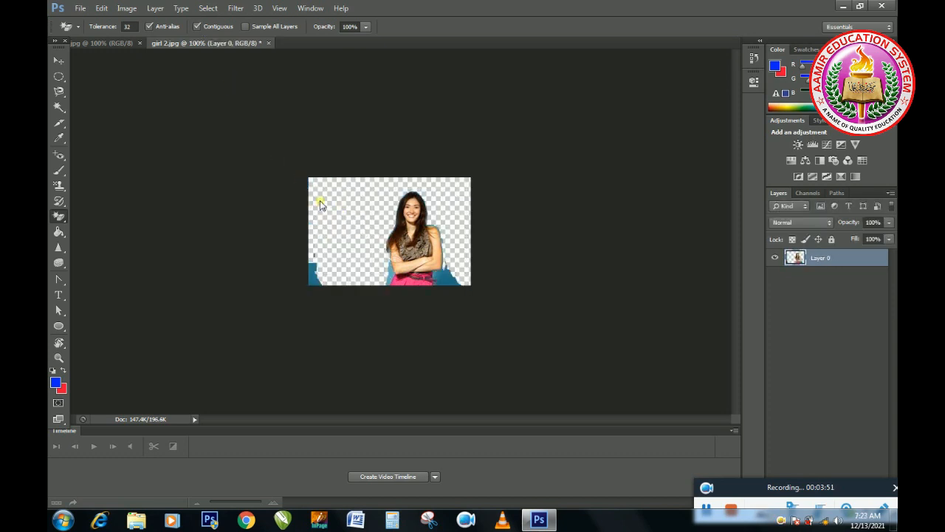
left_click(311, 280)
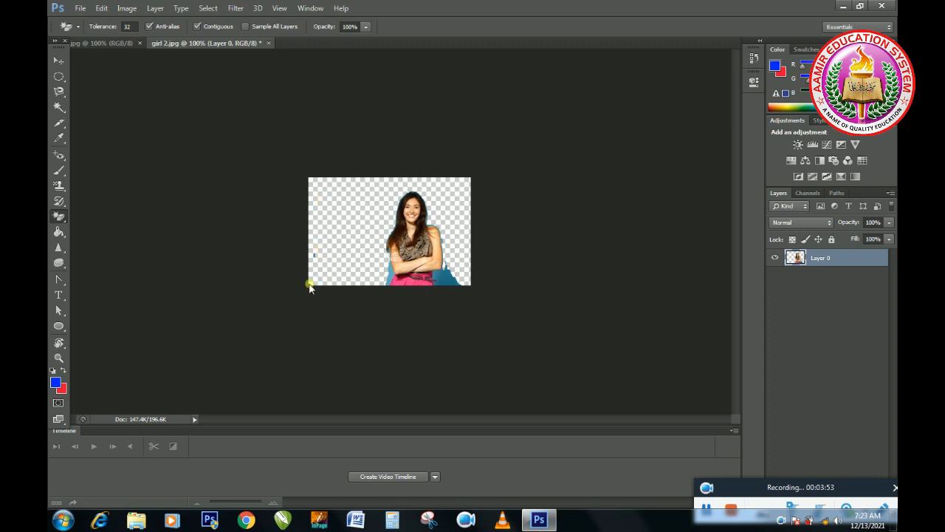
left_click(443, 284)
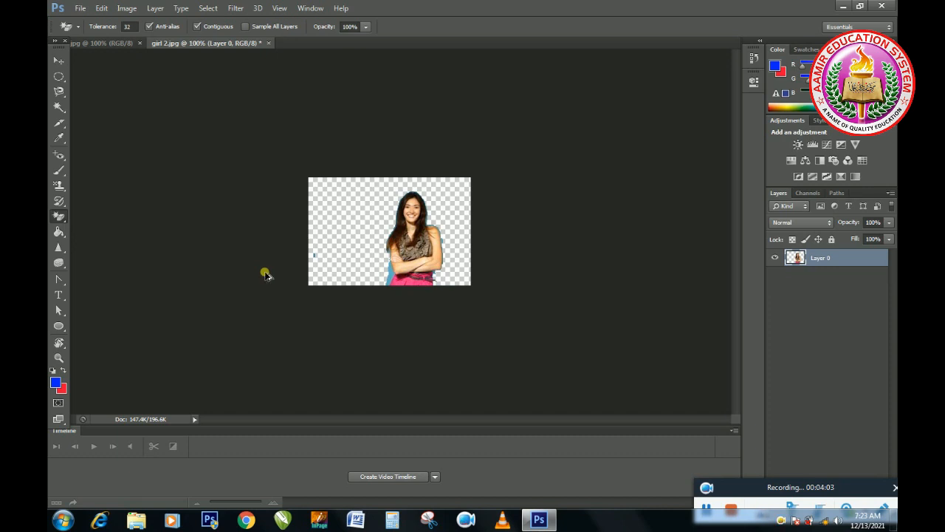
Step: Undo the contiguous Magic Eraser removals to bring back the original backdrop
key("ctrl+alt+z")
key("ctrl+alt+z")
key("ctrl+alt+z")
key("ctrl+alt+z")
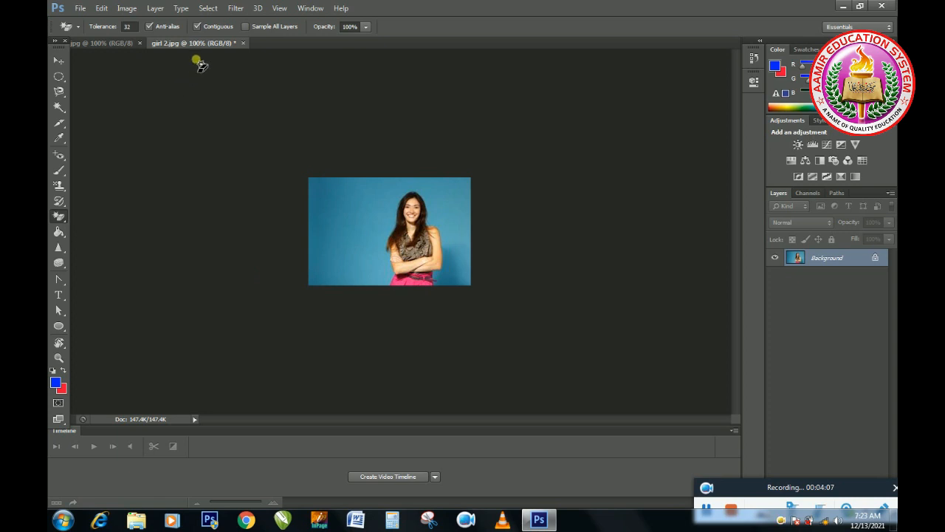
Step: Turn off Contiguous for the Magic Eraser, test it on the blue backdrop, and undo the erasing
left_click(198, 27)
left_click(358, 238)
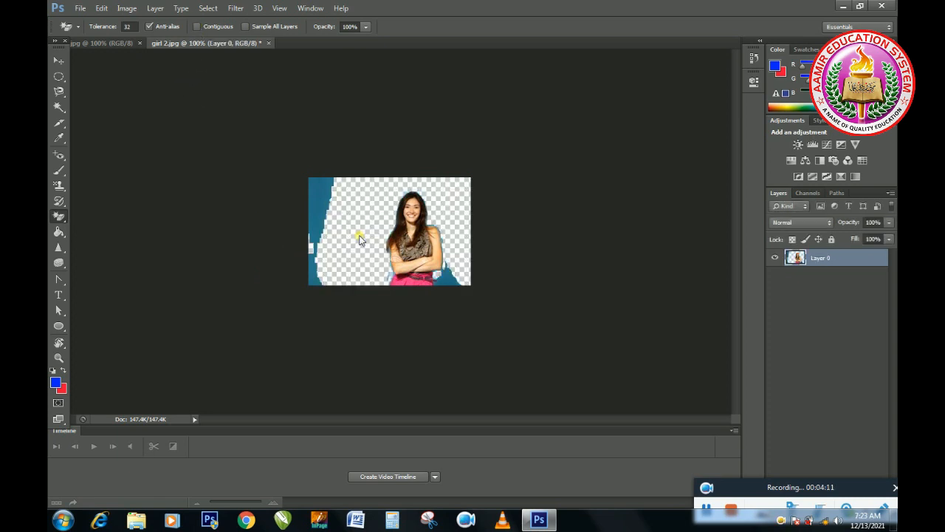
left_click(315, 212)
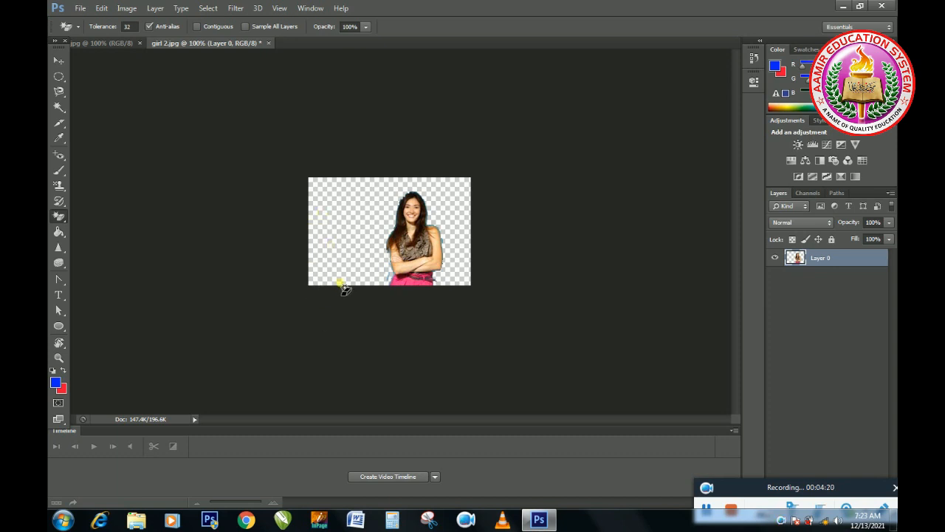
key("ctrl+alt+z")
key("ctrl+alt+z")
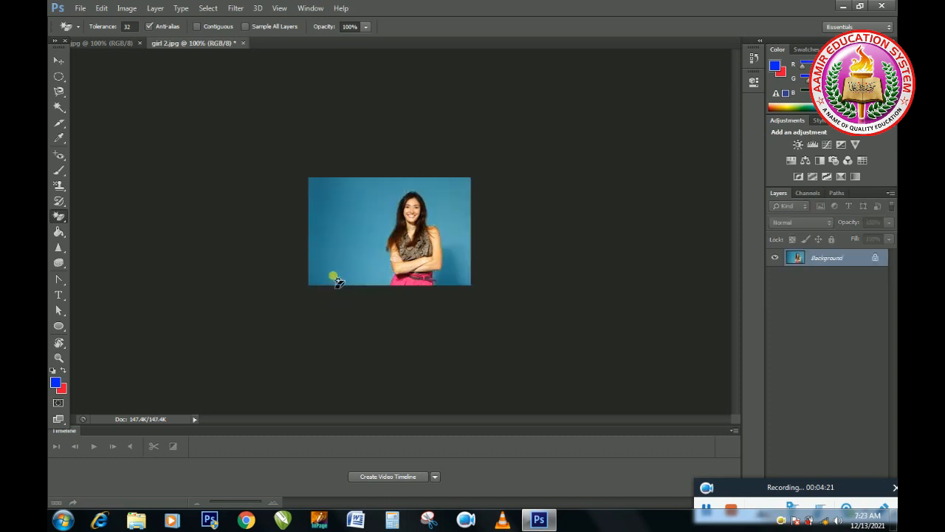